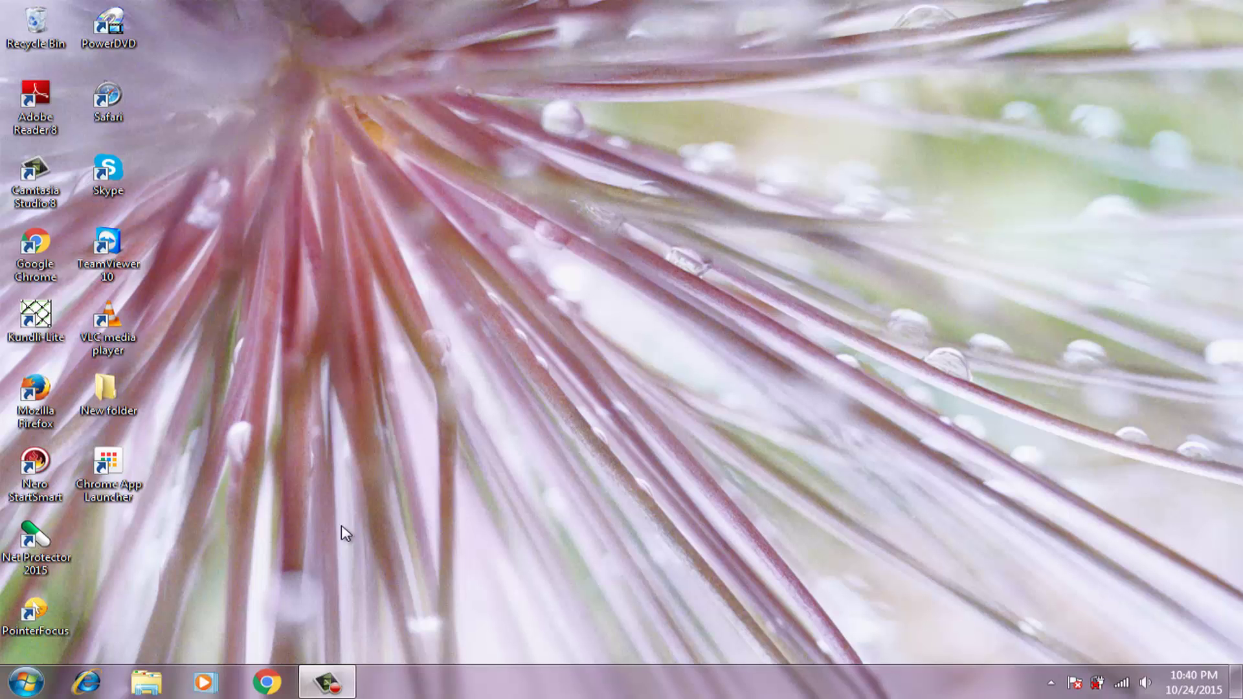
Launch Chrome, go to Settings, and expand the advanced settings down to the Privacy section
left_click(268, 677)
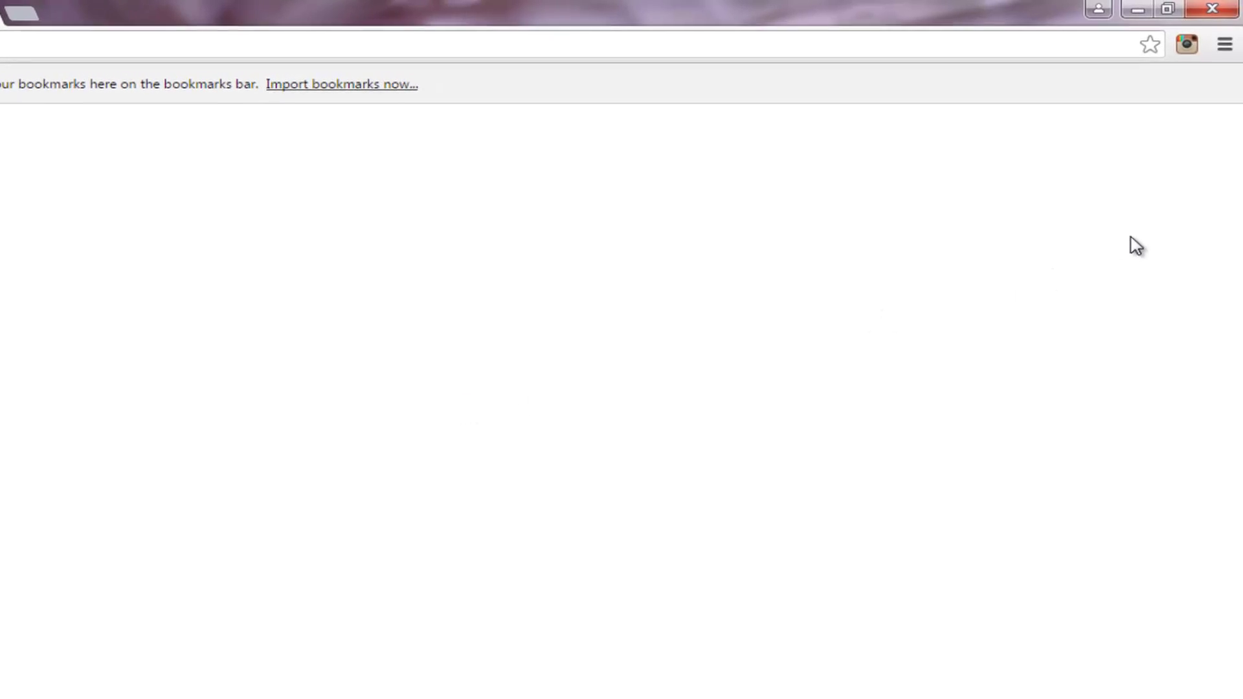
left_click(1224, 48)
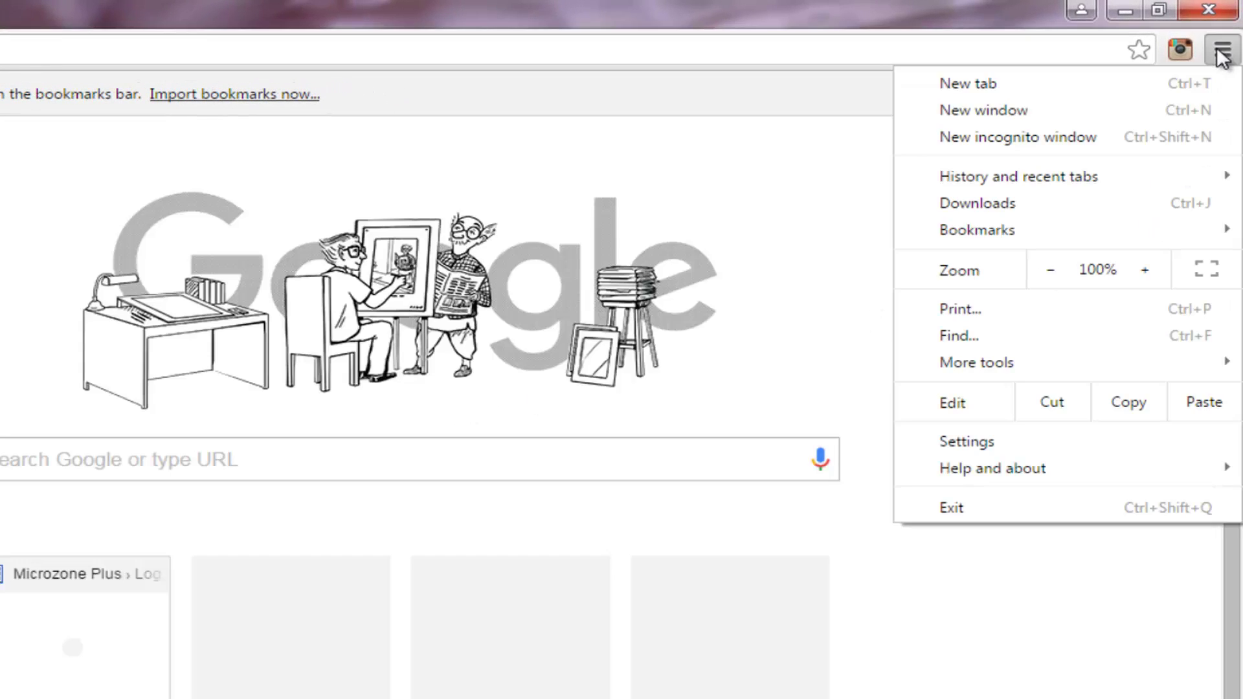
left_click(983, 440)
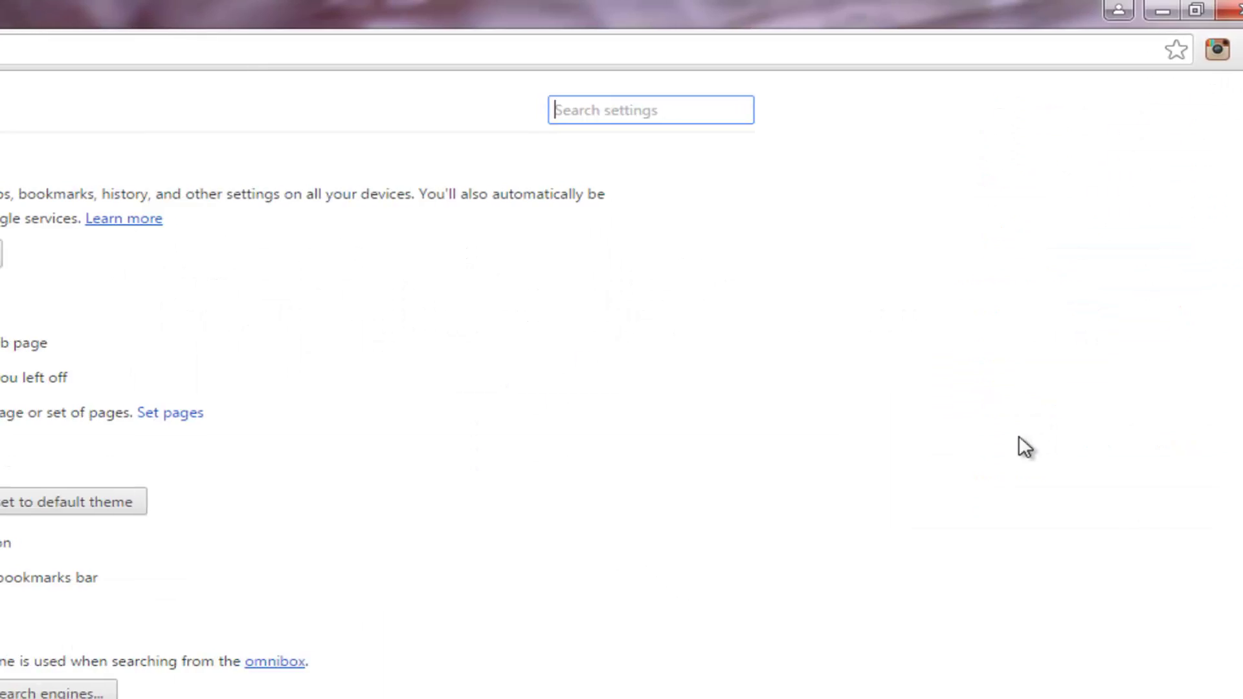
scroll(748, 446, "down", 3)
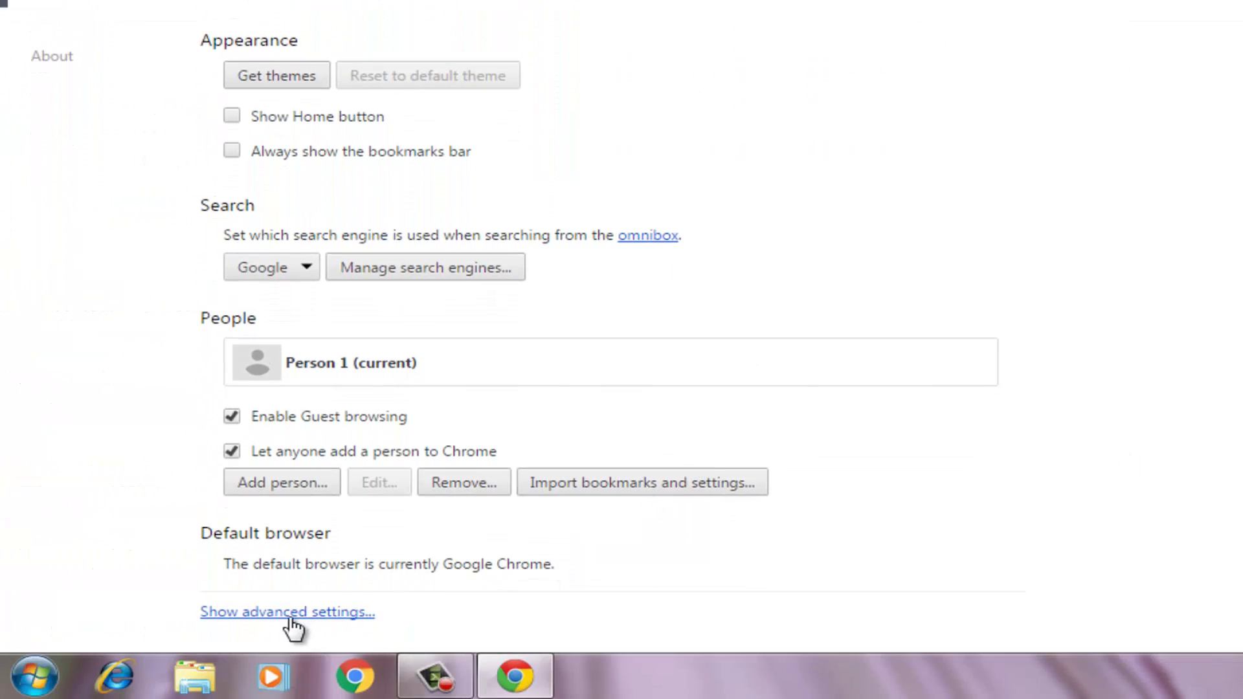
left_click(290, 616)
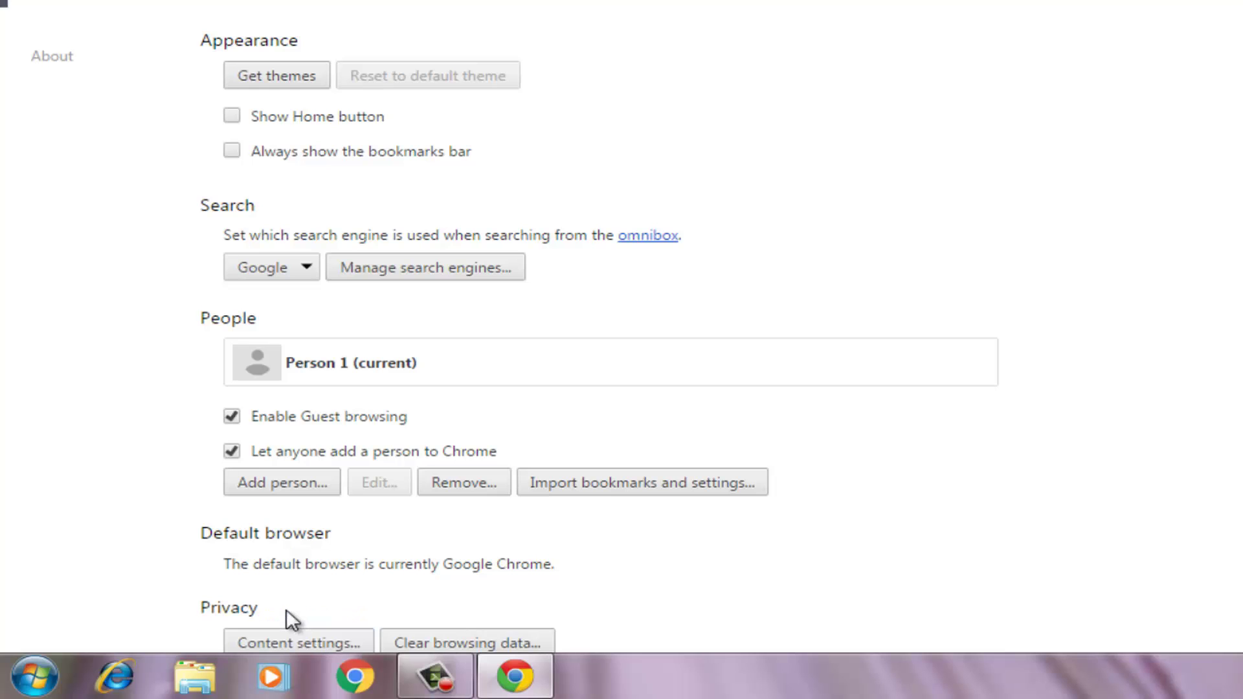
scroll(878, 458, "down", 5)
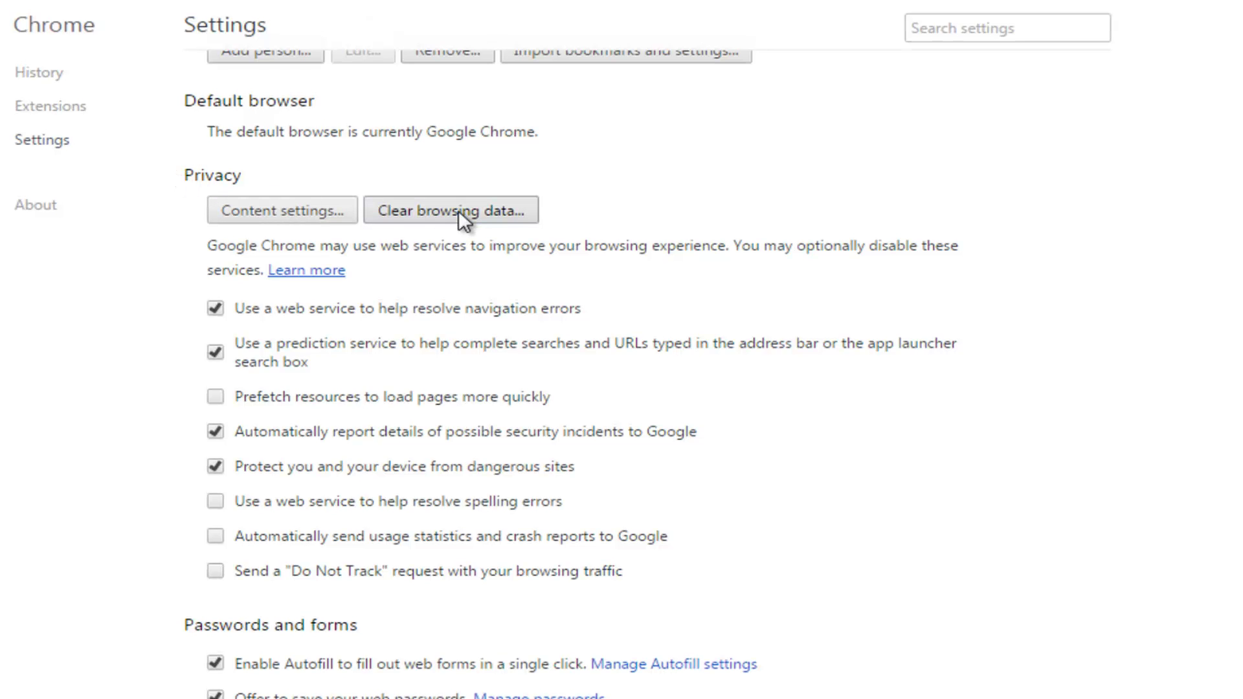
Clear browsing history and cached images and files through the Clear browsing data dialog
left_click(459, 210)
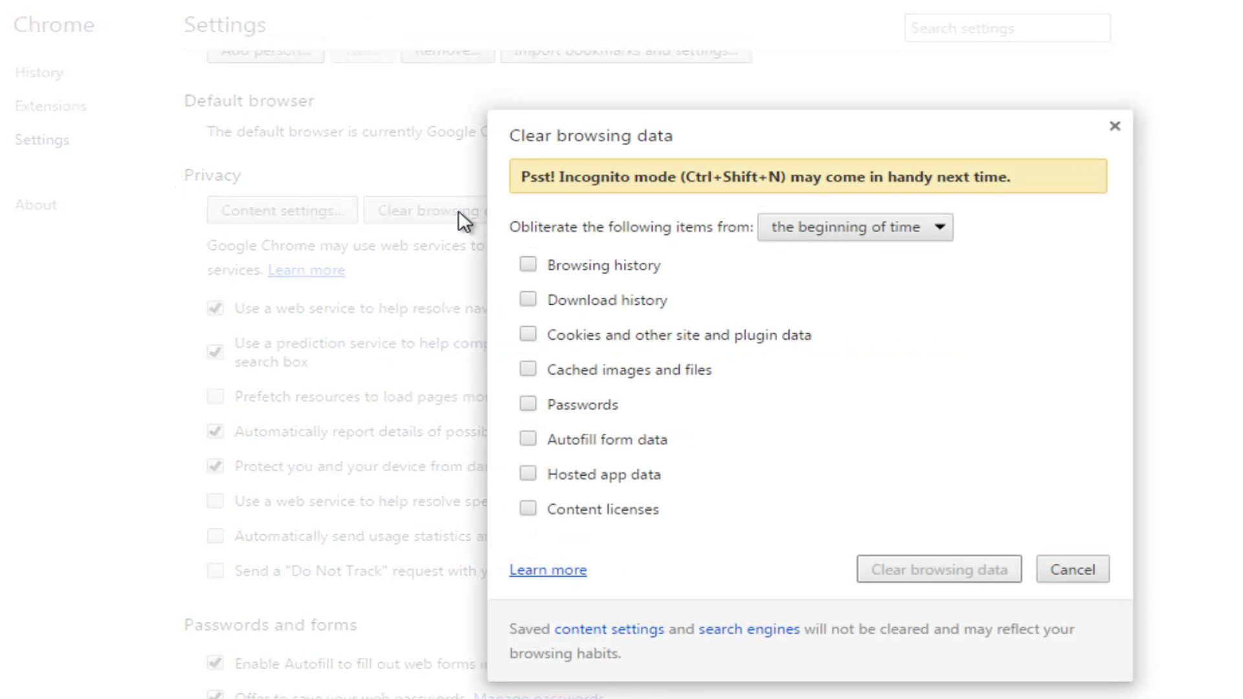
left_click(527, 265)
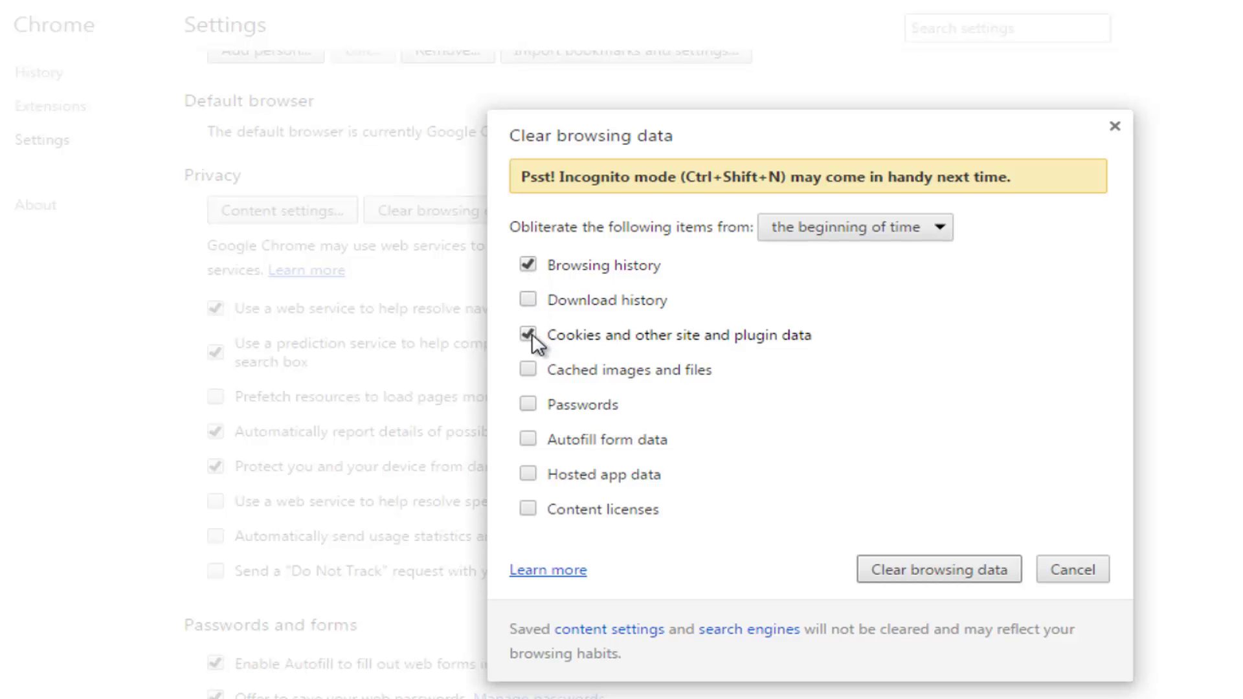
left_click(528, 370)
left_click(943, 573)
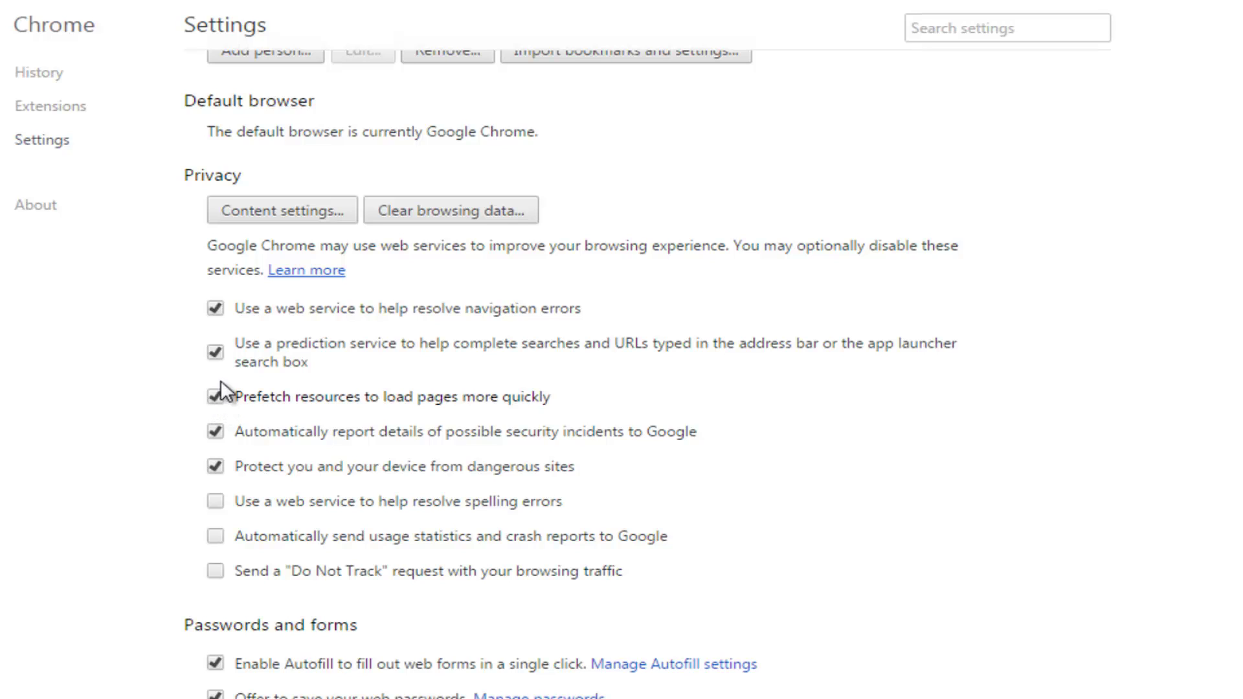
Uncheck the prediction, navigation-error, security-incident reporting and dangerous-site services, and dismiss the colour-scheme prompt
left_click(218, 354)
left_click(216, 308)
left_click(217, 431)
left_click(217, 466)
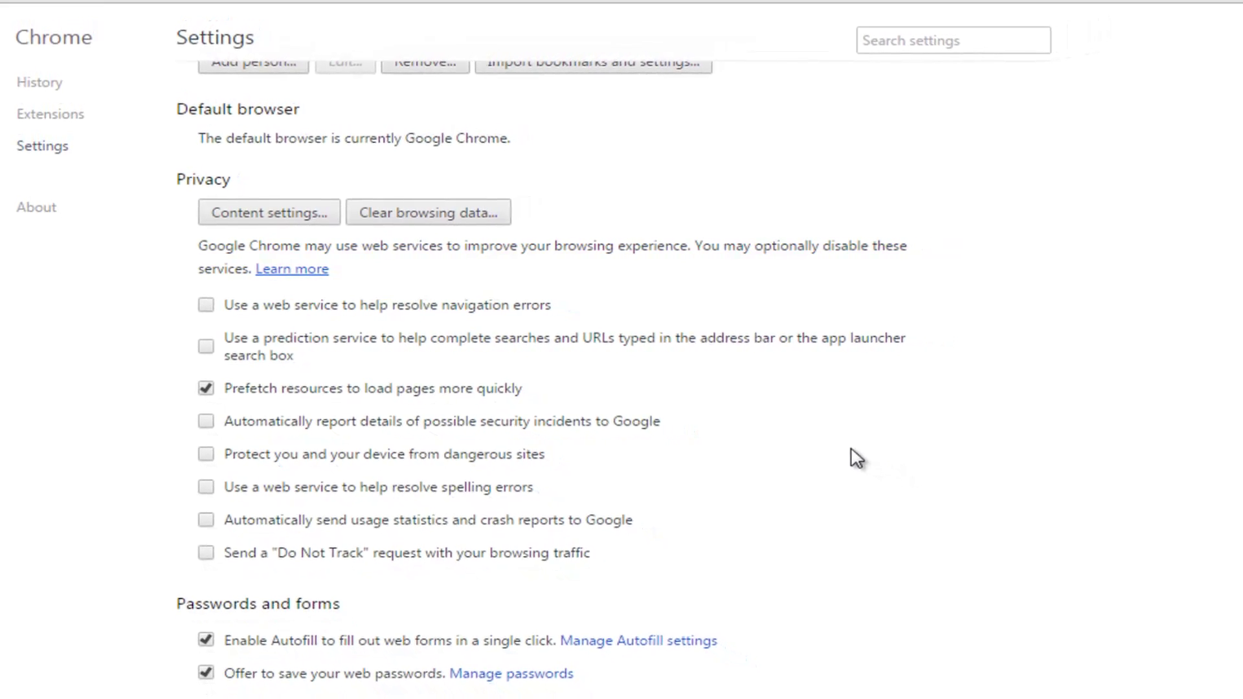
scroll(777, 443, "up", 3)
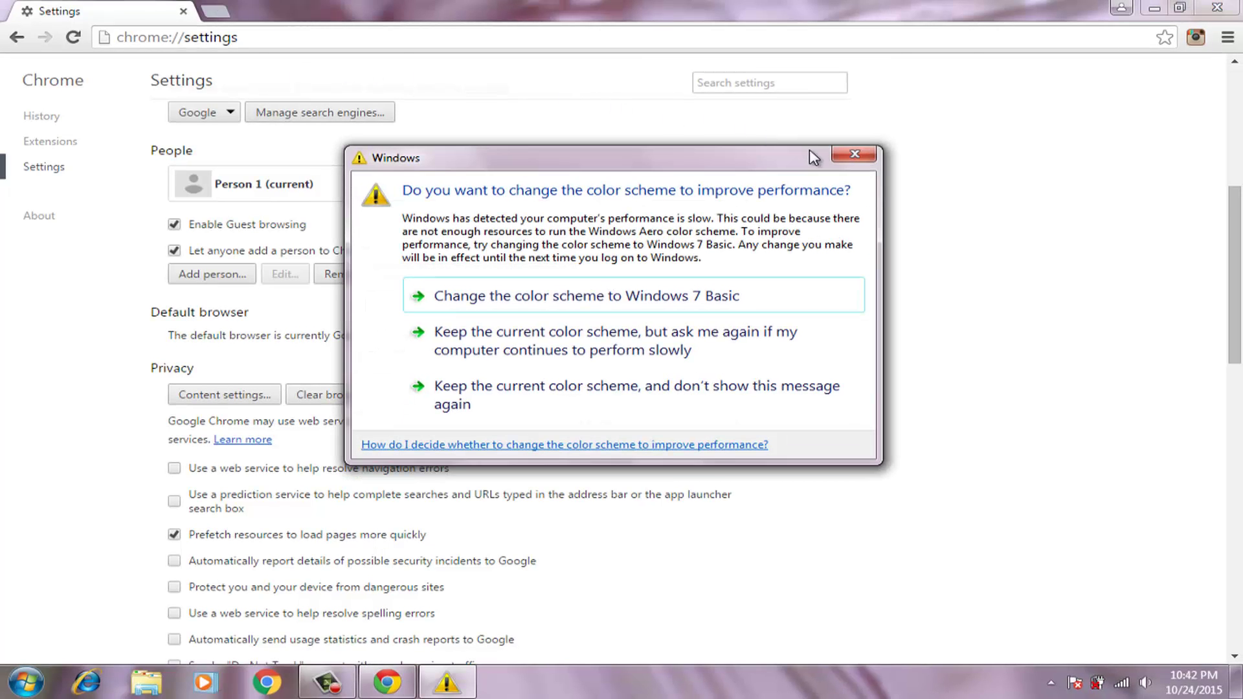
left_click(855, 155)
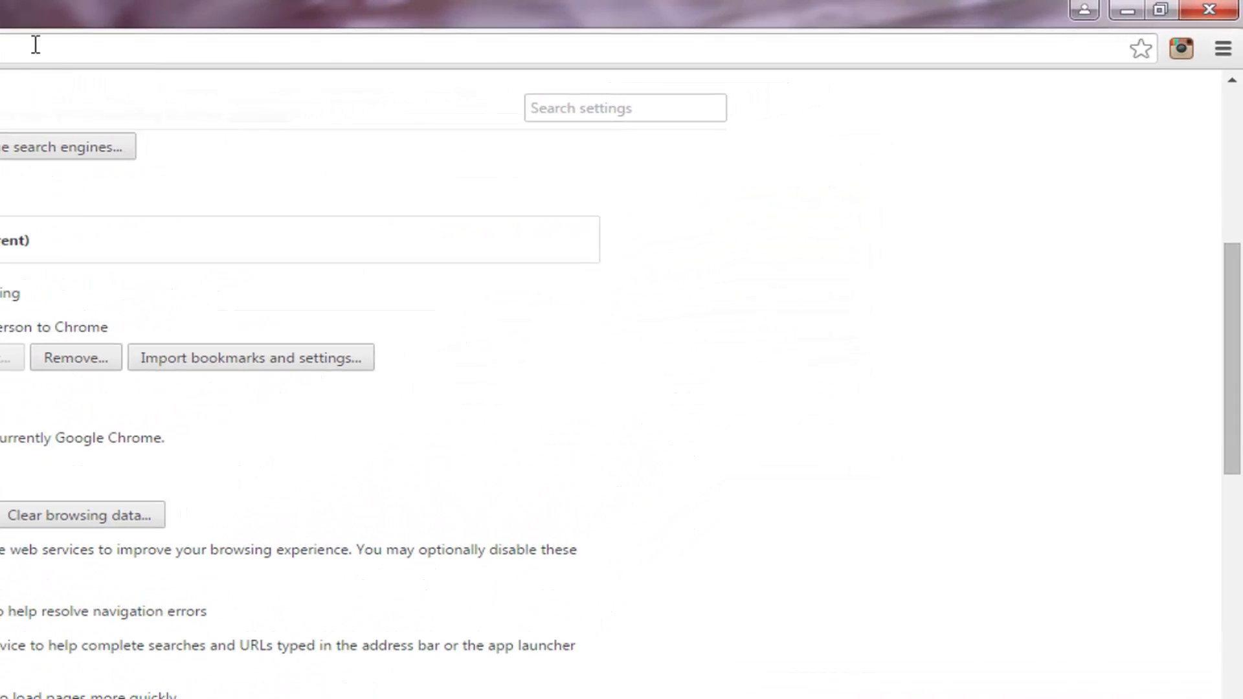
Go to the chrome://extensions page
left_click(1224, 50)
mouse_move(1031, 353)
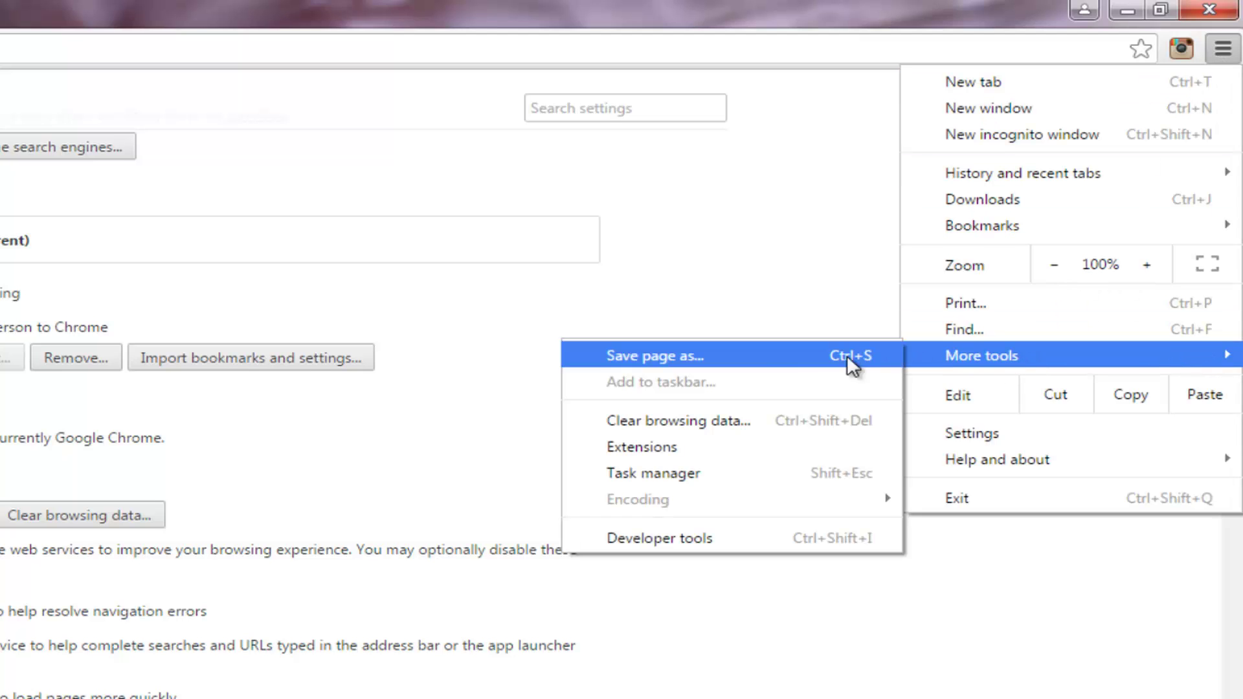
left_click(707, 447)
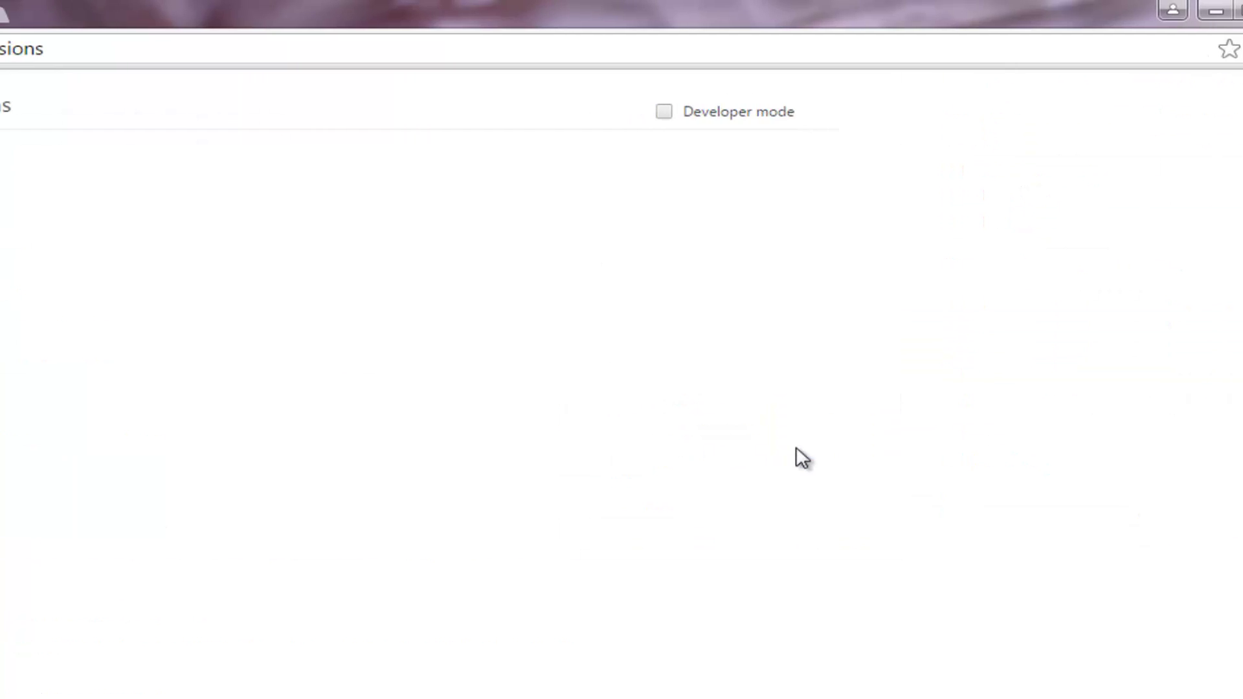
left_click(495, 44)
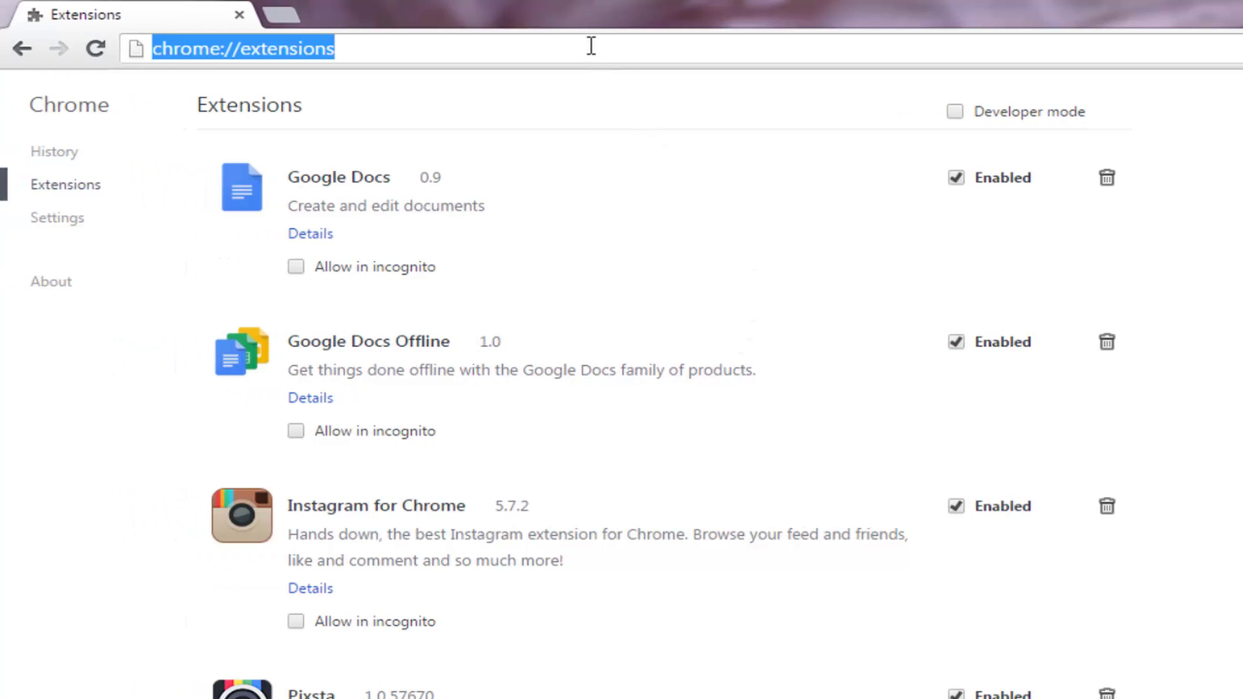
type("chro")
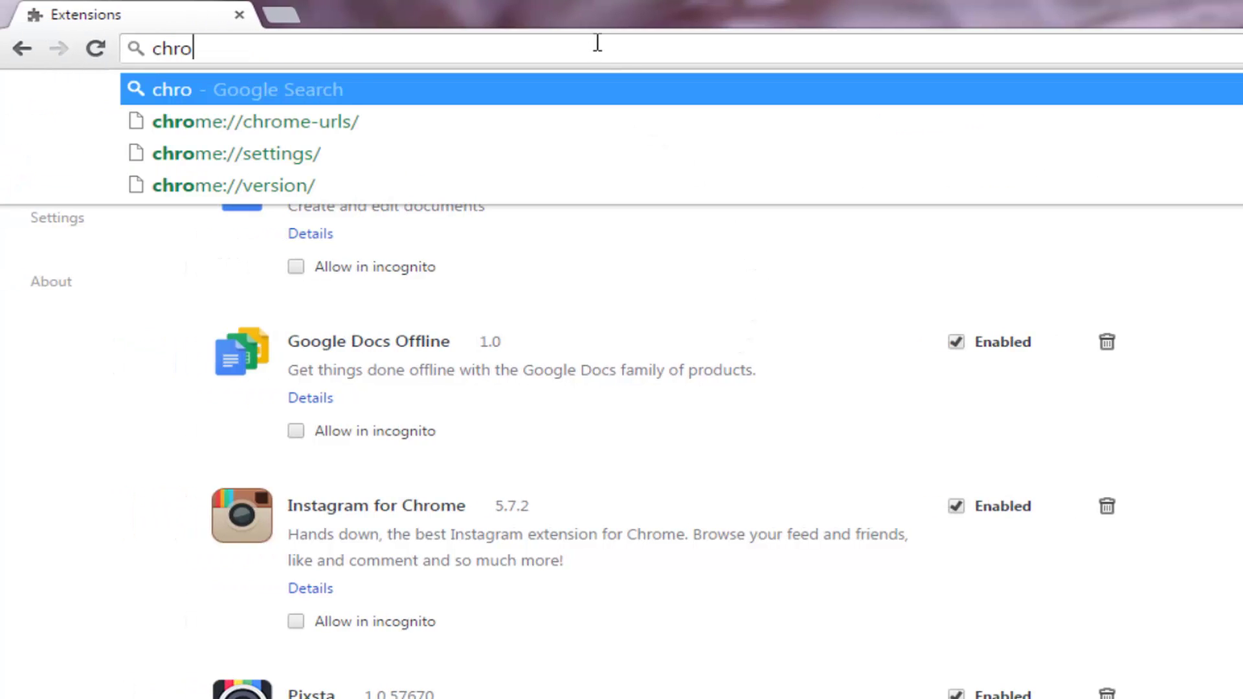
type("me://exte")
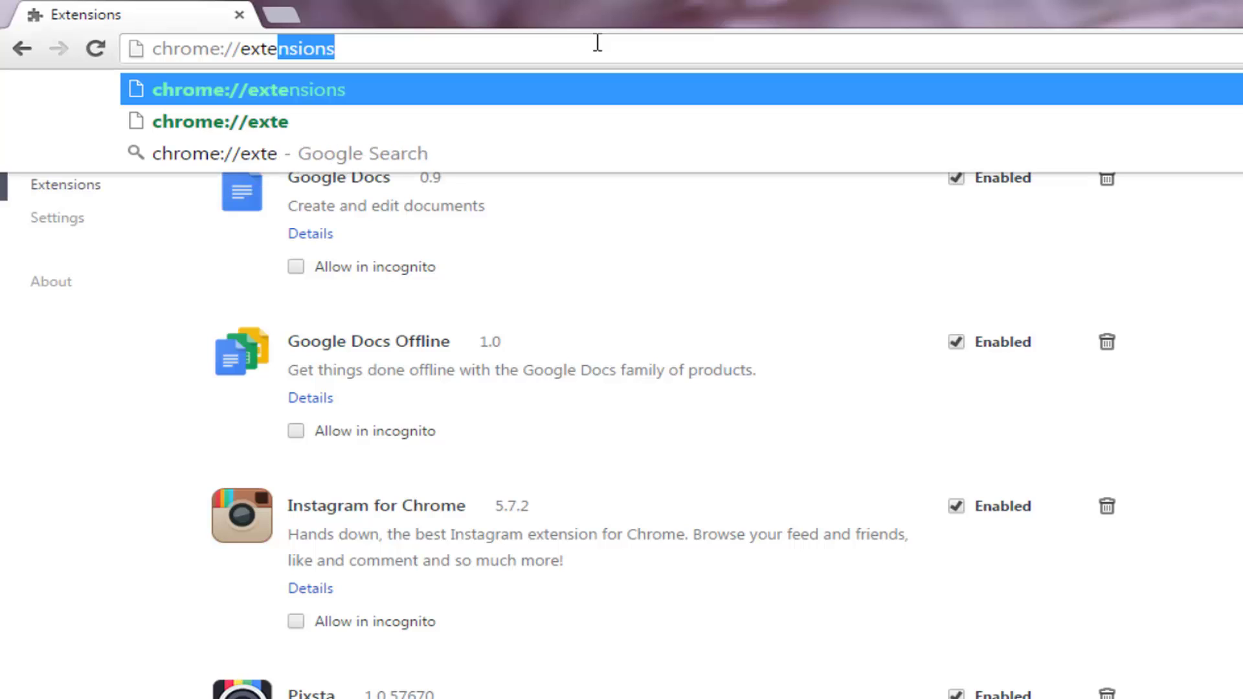
type("nsions")
key("Return")
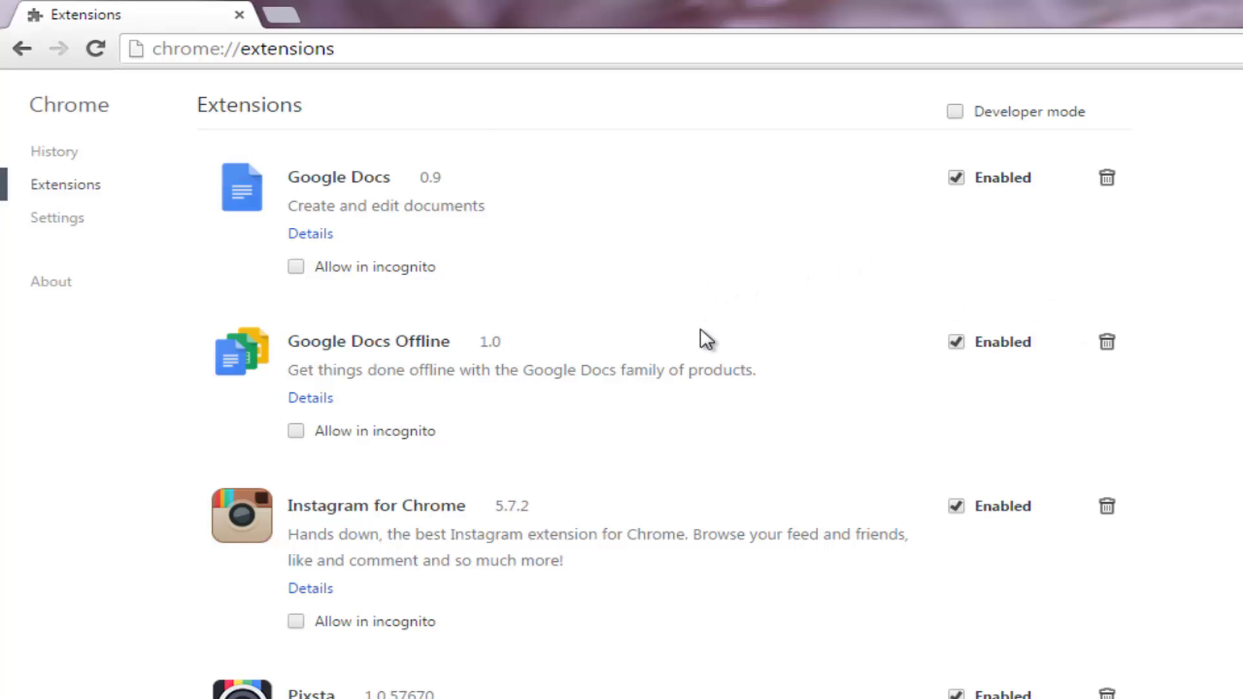
Remove the Instagram for Chrome extension and confirm the removal
scroll(702, 339, "down", 1)
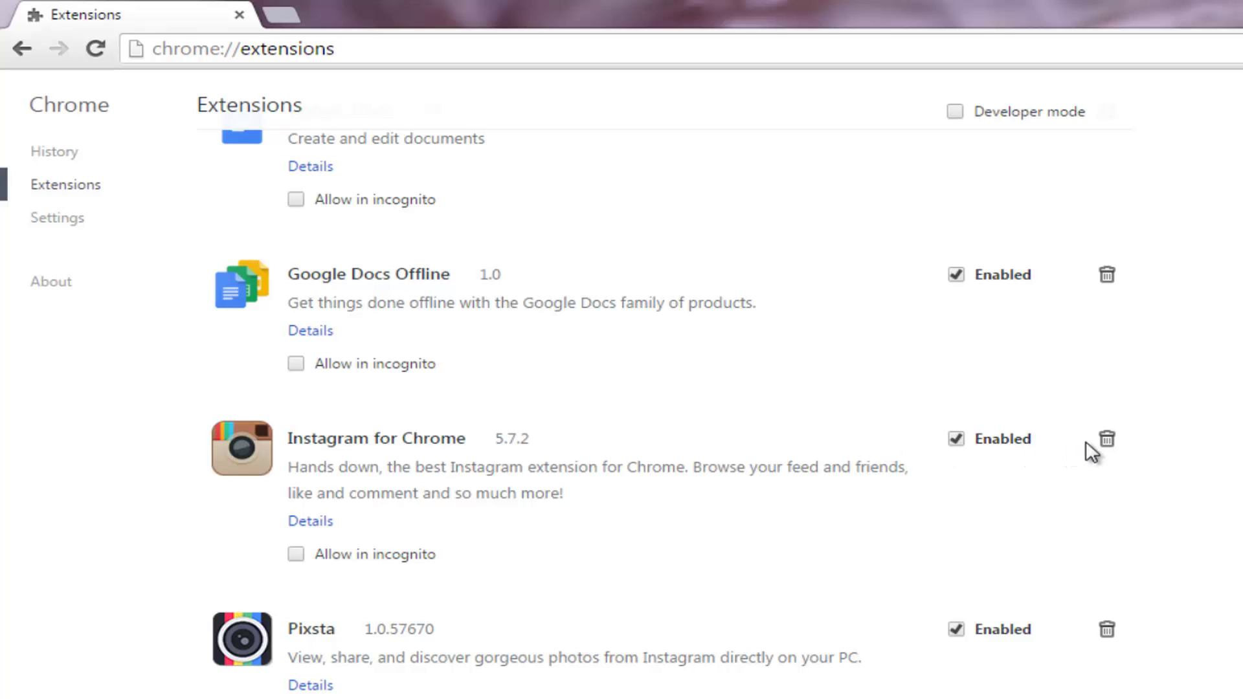
left_click(1106, 441)
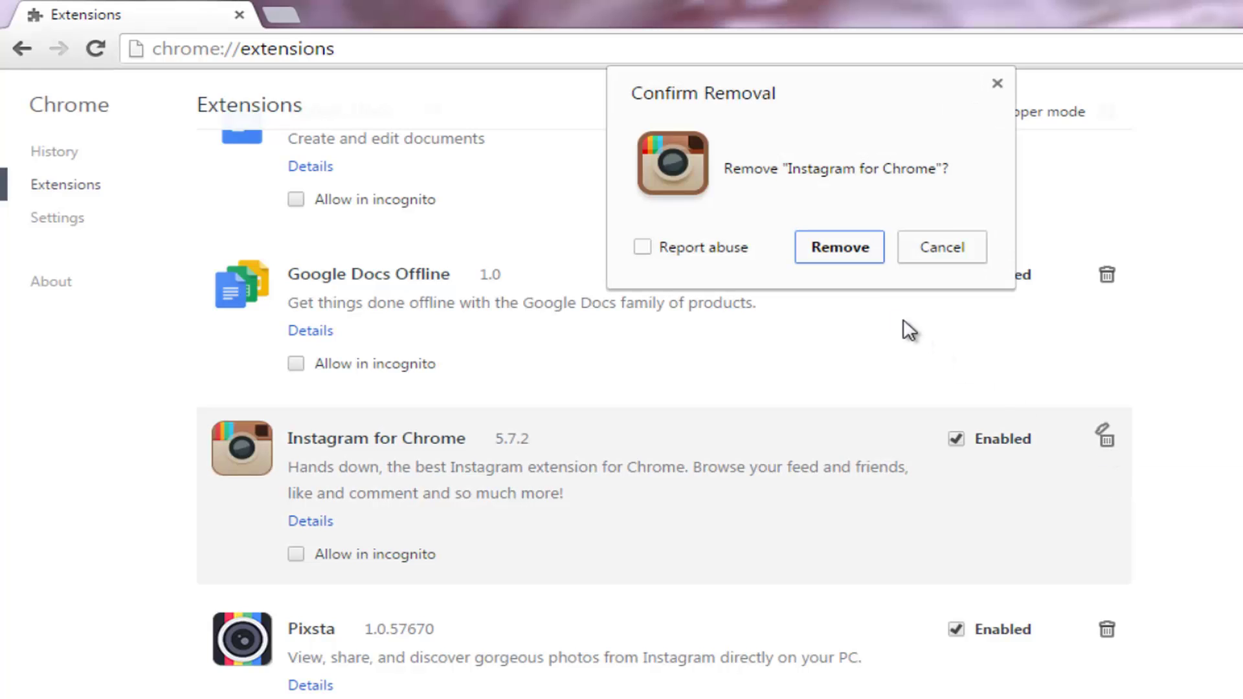
left_click(830, 244)
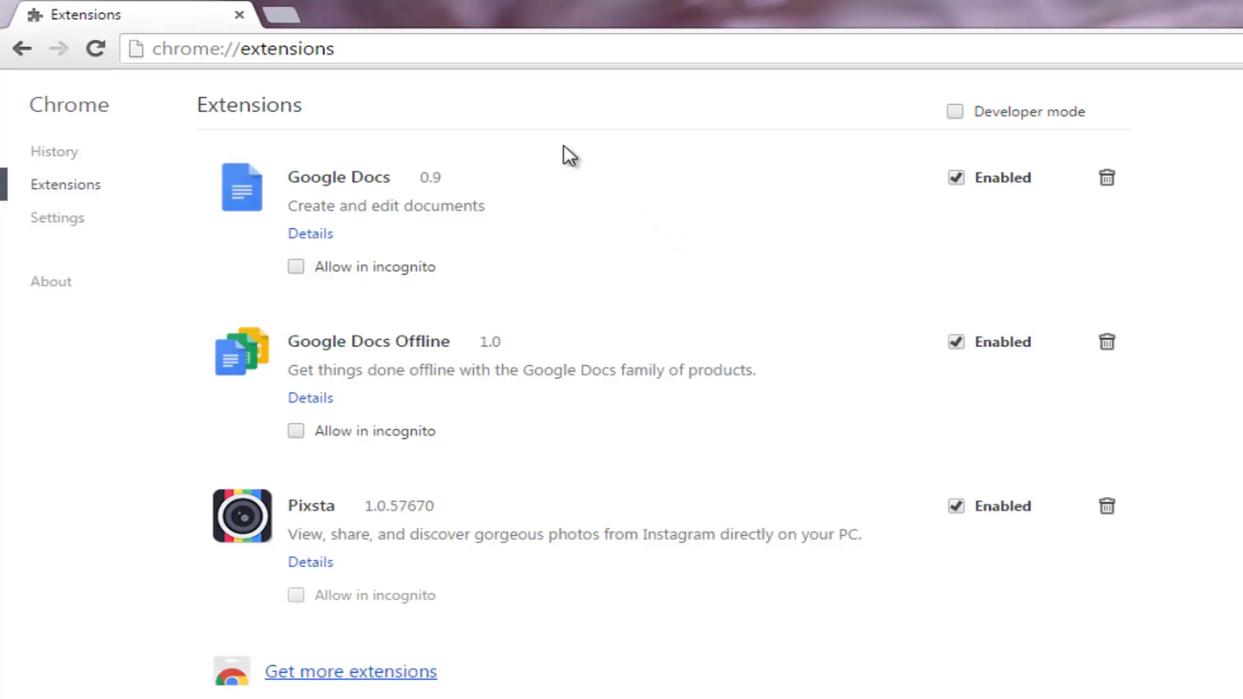
On chrome://plugins, disable Native Client, Adobe Flash Player and Chrome PDF Viewer
left_click(290, 46)
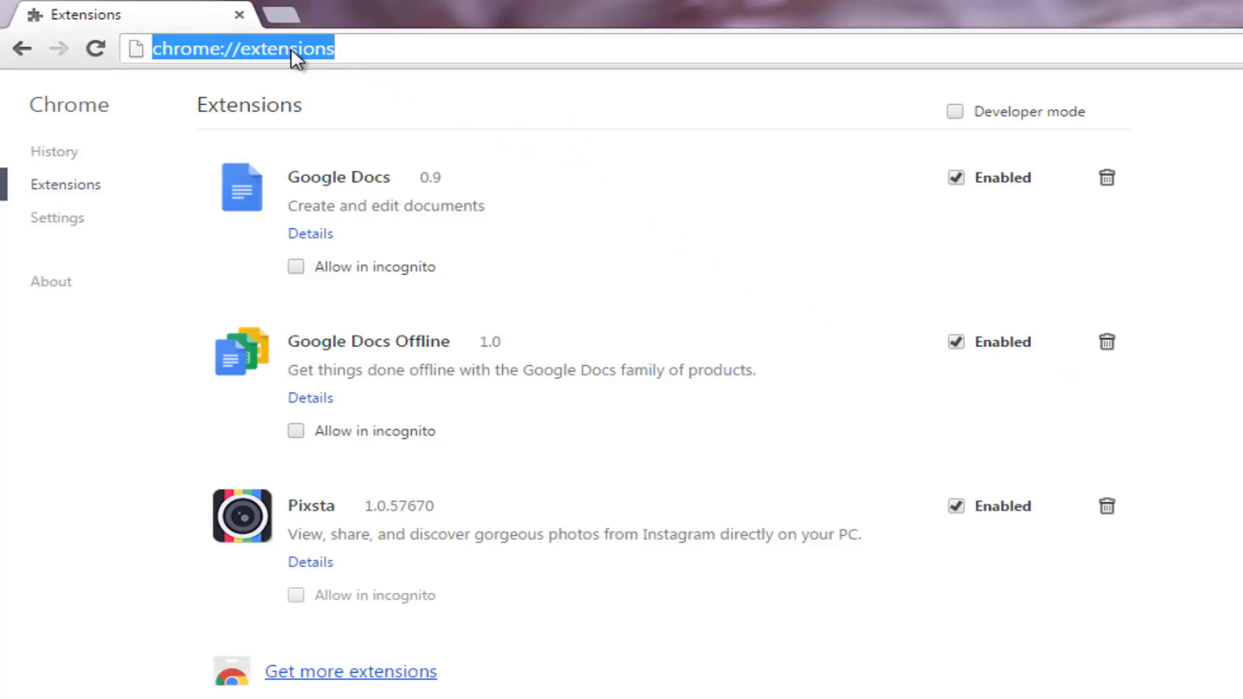
type("chrome:/")
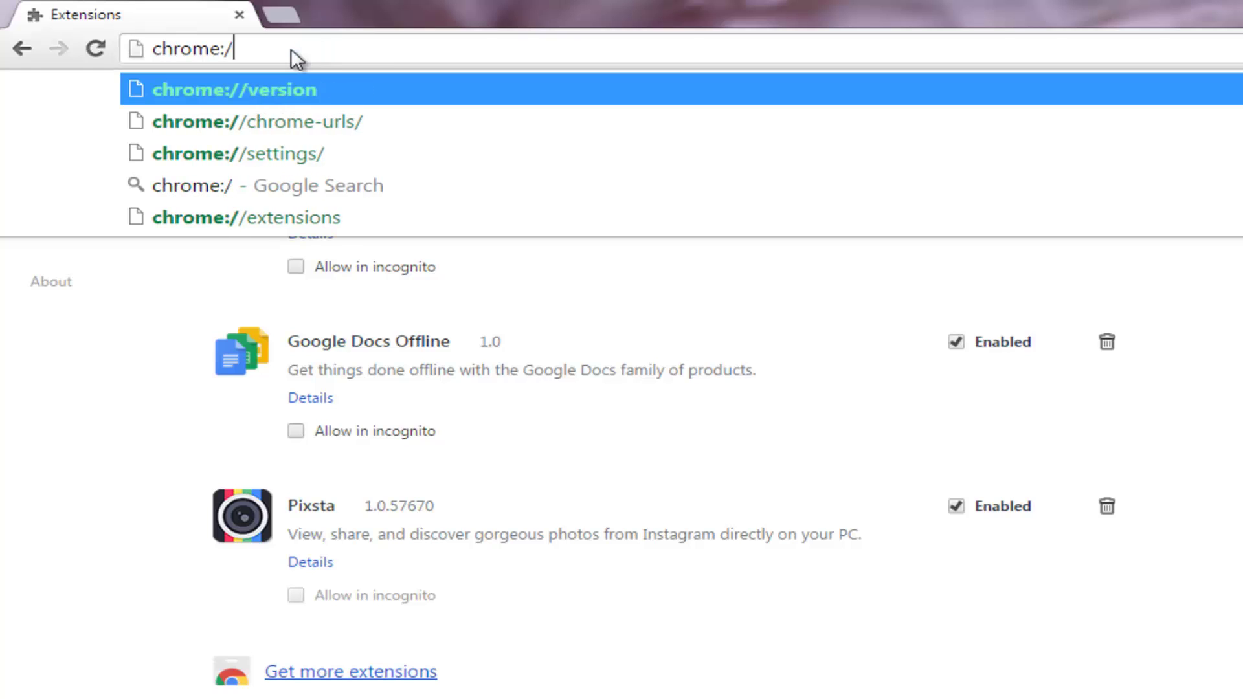
type("/plugin")
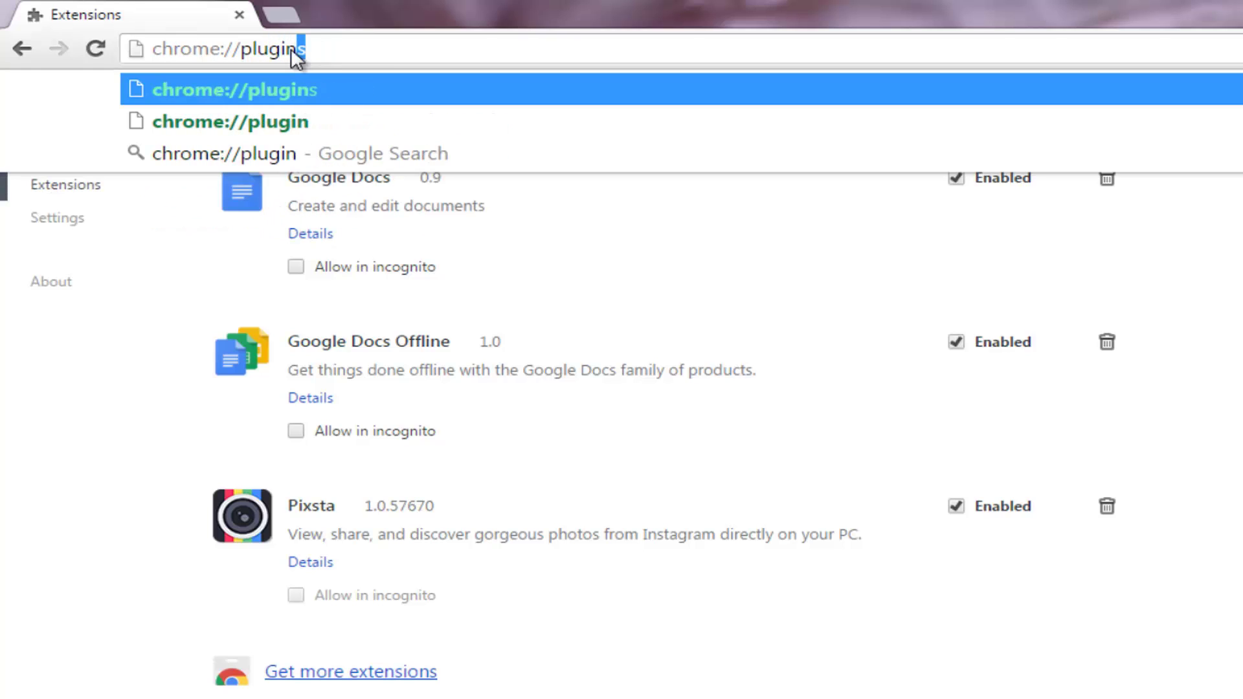
type("s")
key("Return")
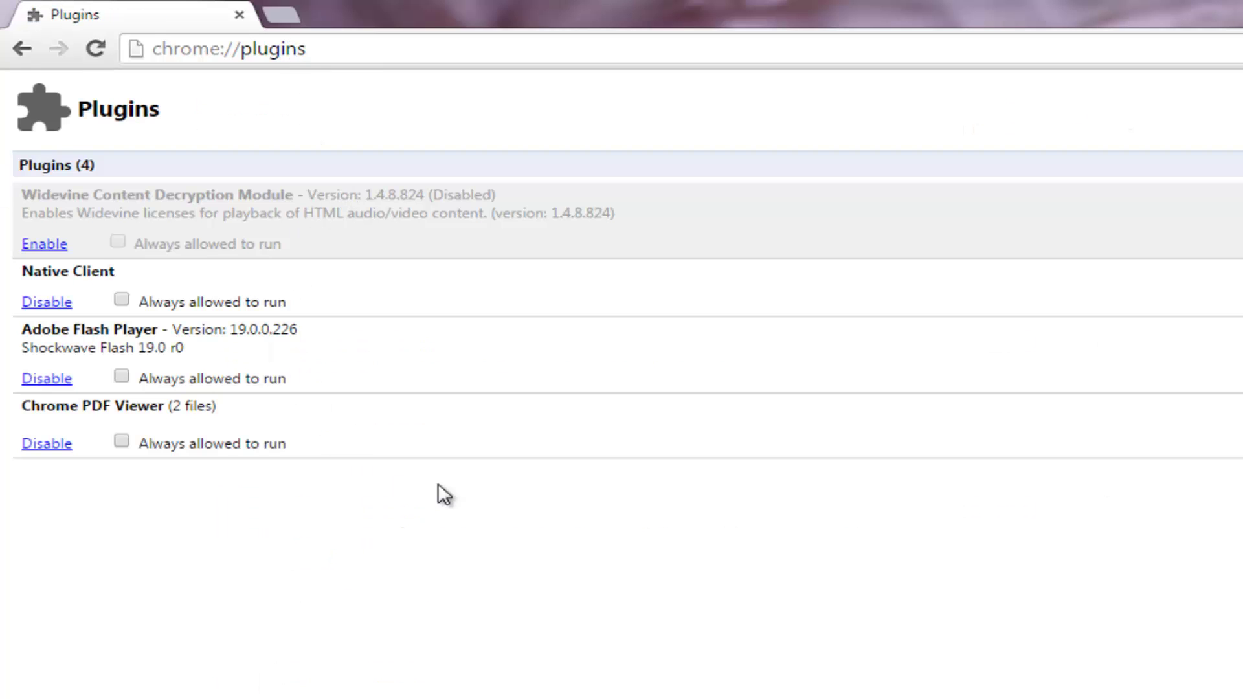
left_click(37, 308)
left_click(48, 380)
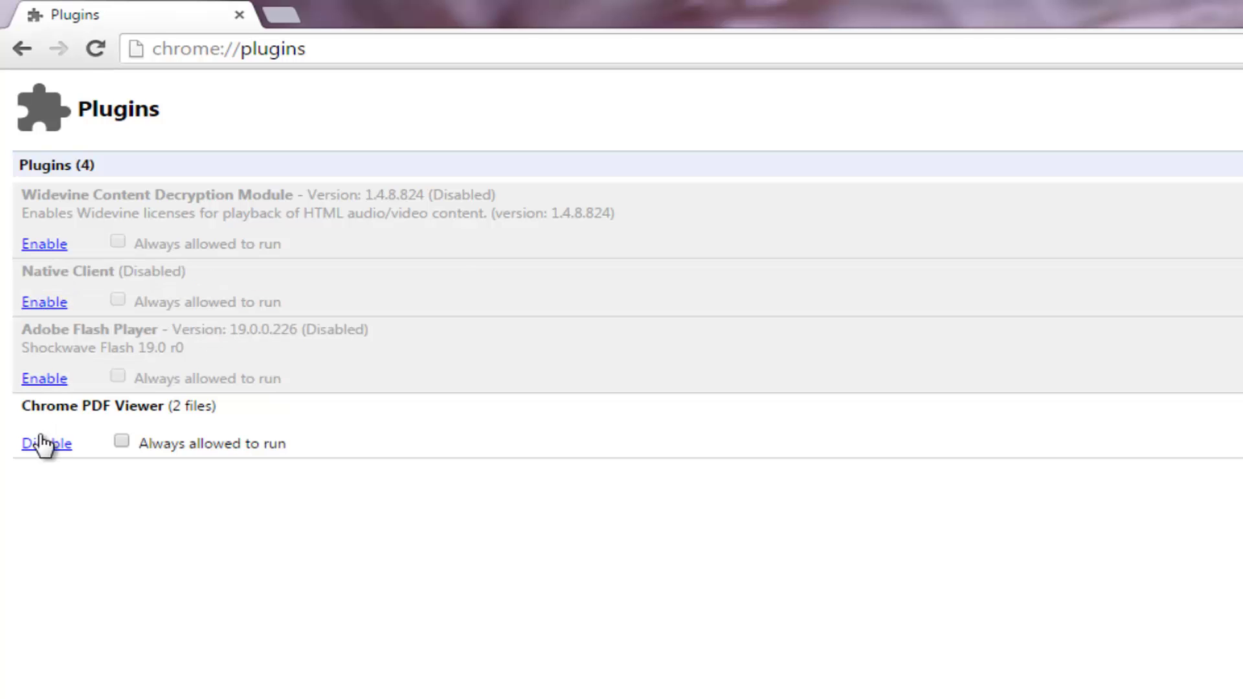
left_click(43, 444)
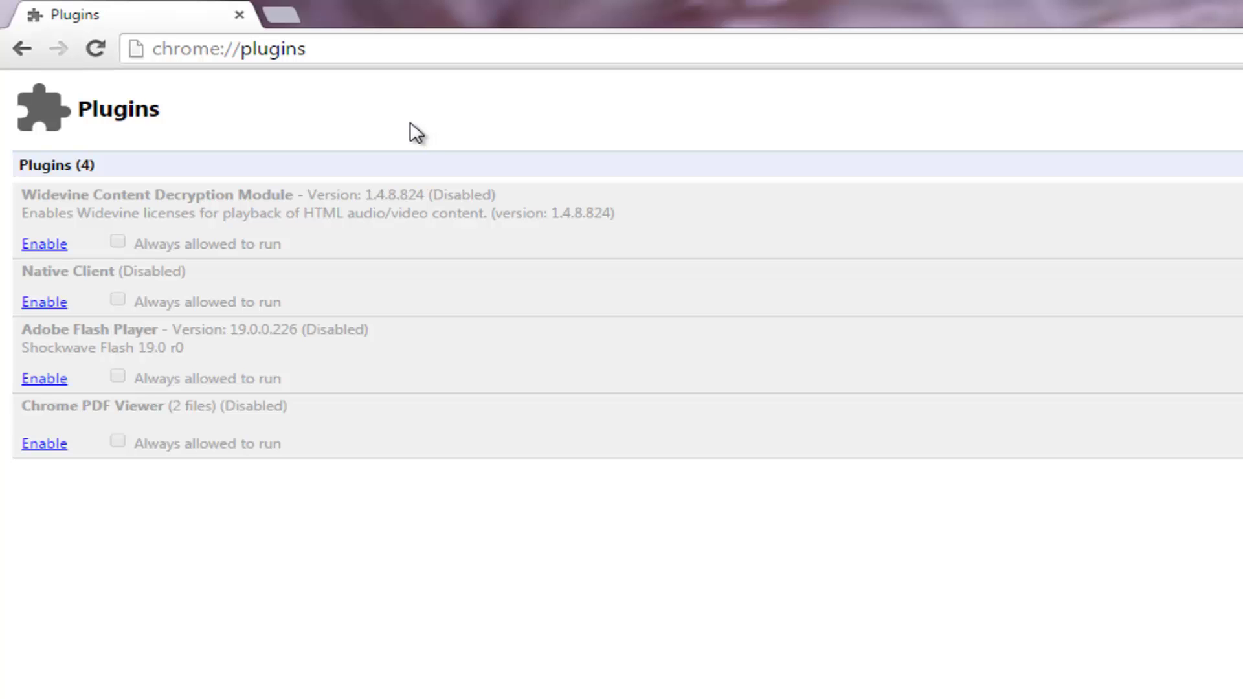
On chrome://apps, remove the Instagram app from Chrome and confirm
left_click(296, 50)
type("chro")
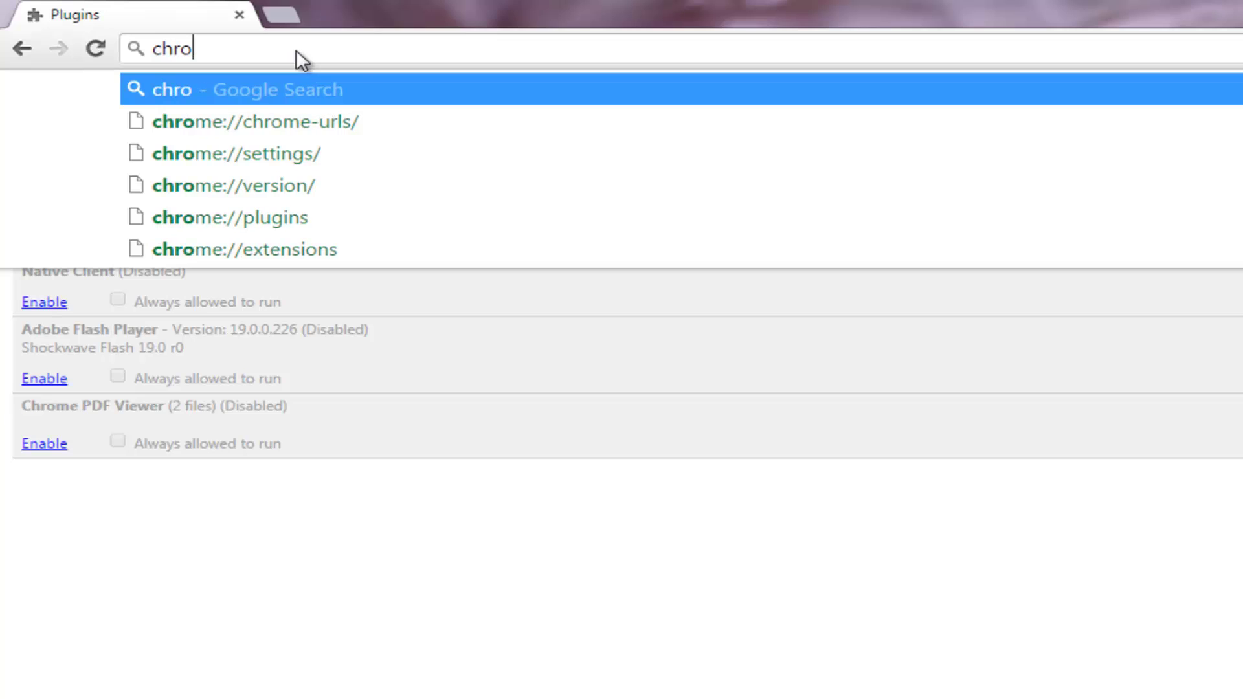
type("me://apps")
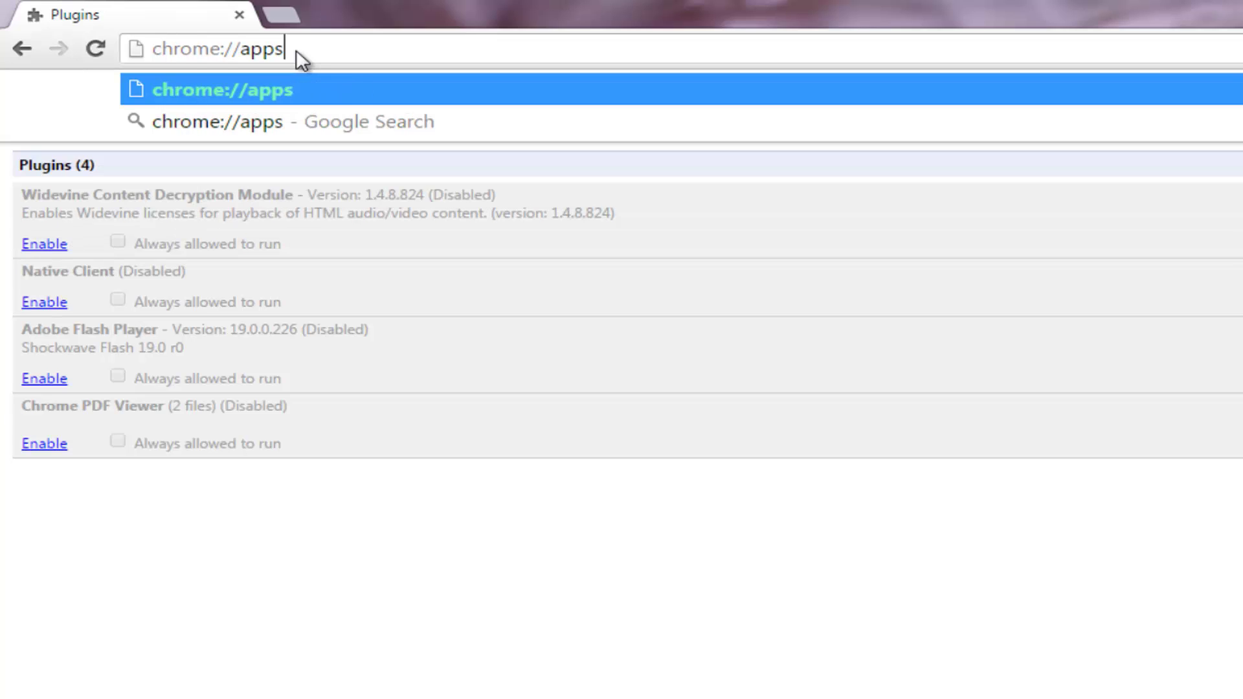
key("Return")
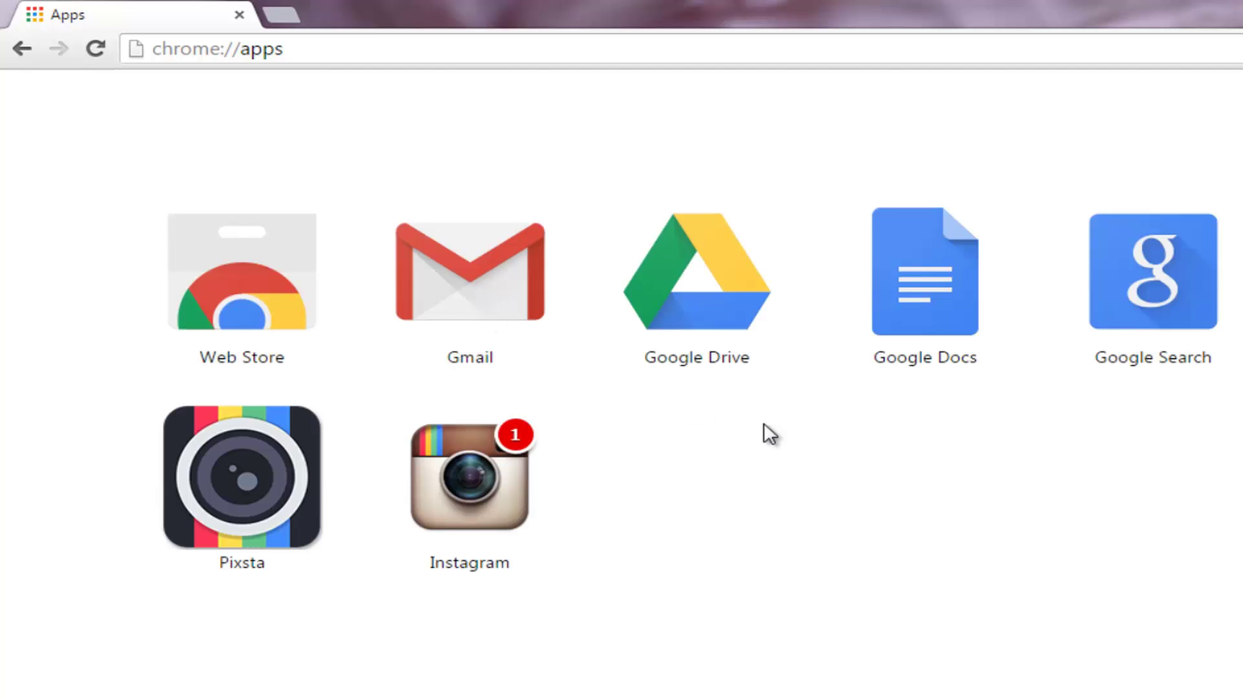
right_click(456, 467)
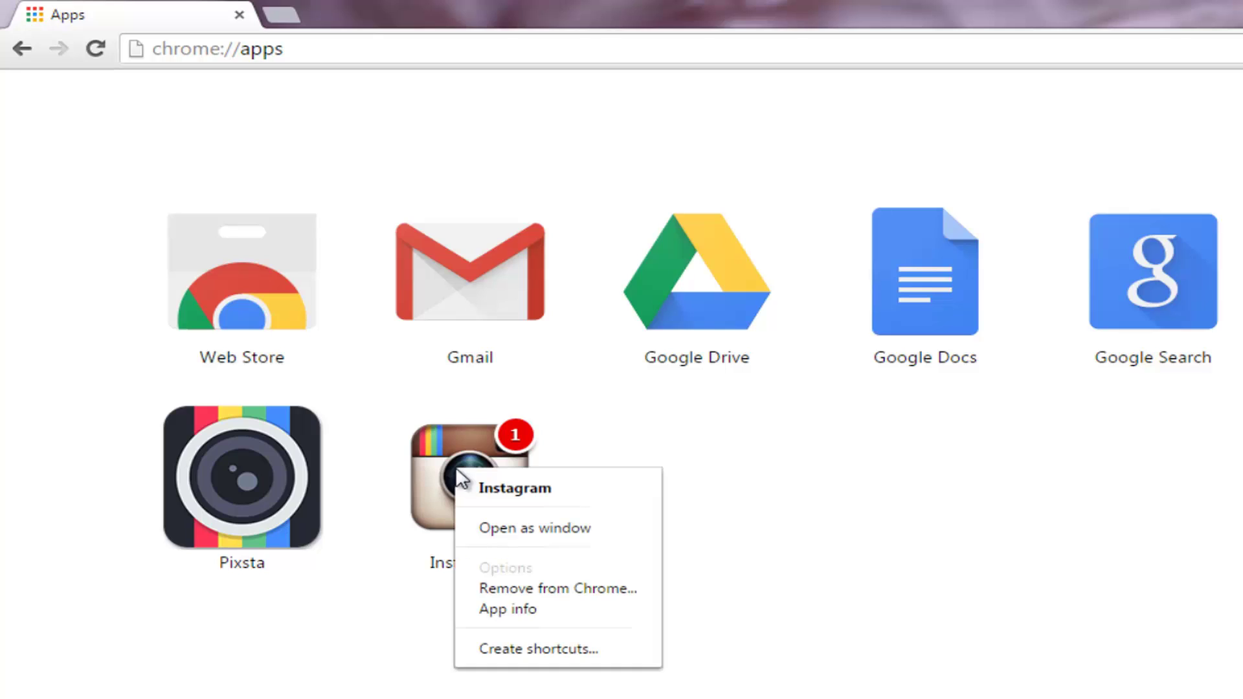
left_click(578, 589)
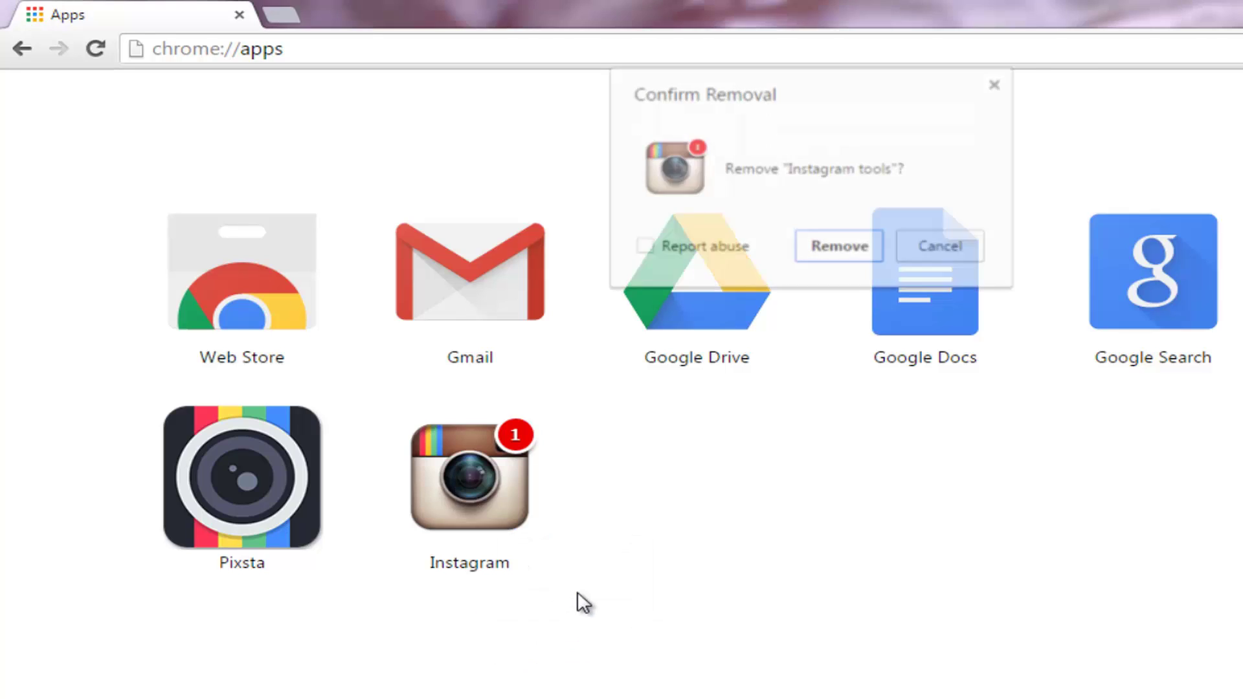
left_click(826, 247)
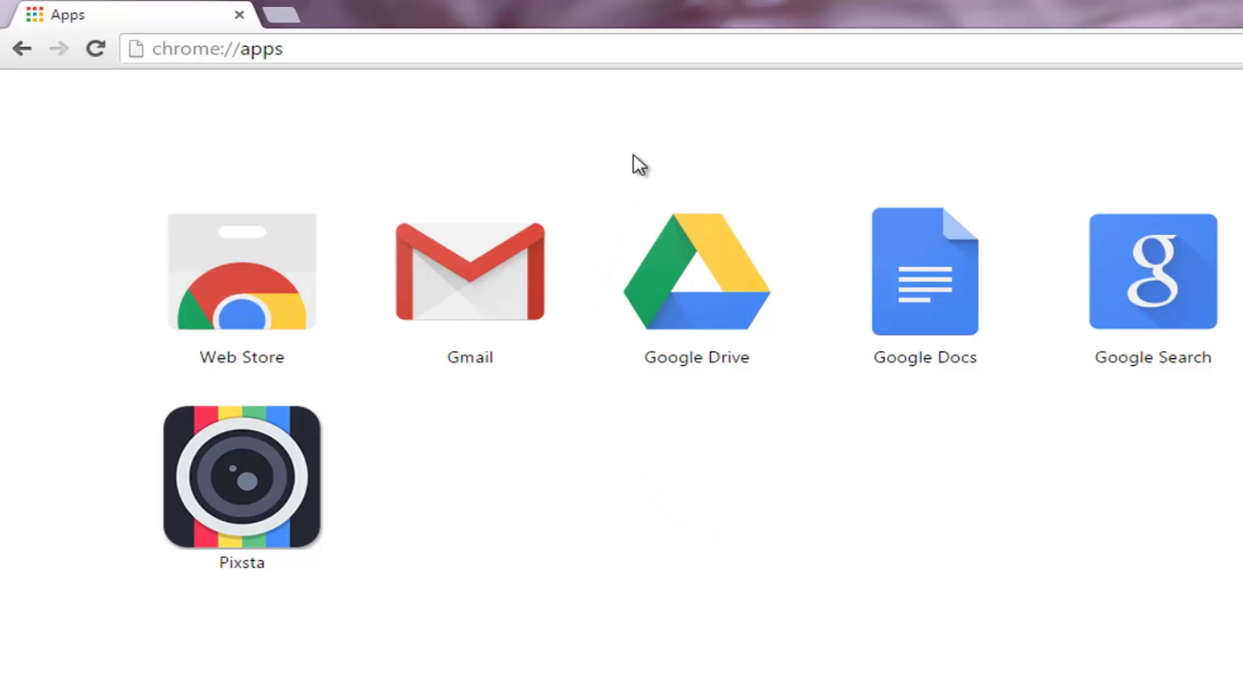
Enable the fast tab/window close flag at chrome://flags/#enable-fast-unload
left_click(1110, 208)
left_click(513, 50)
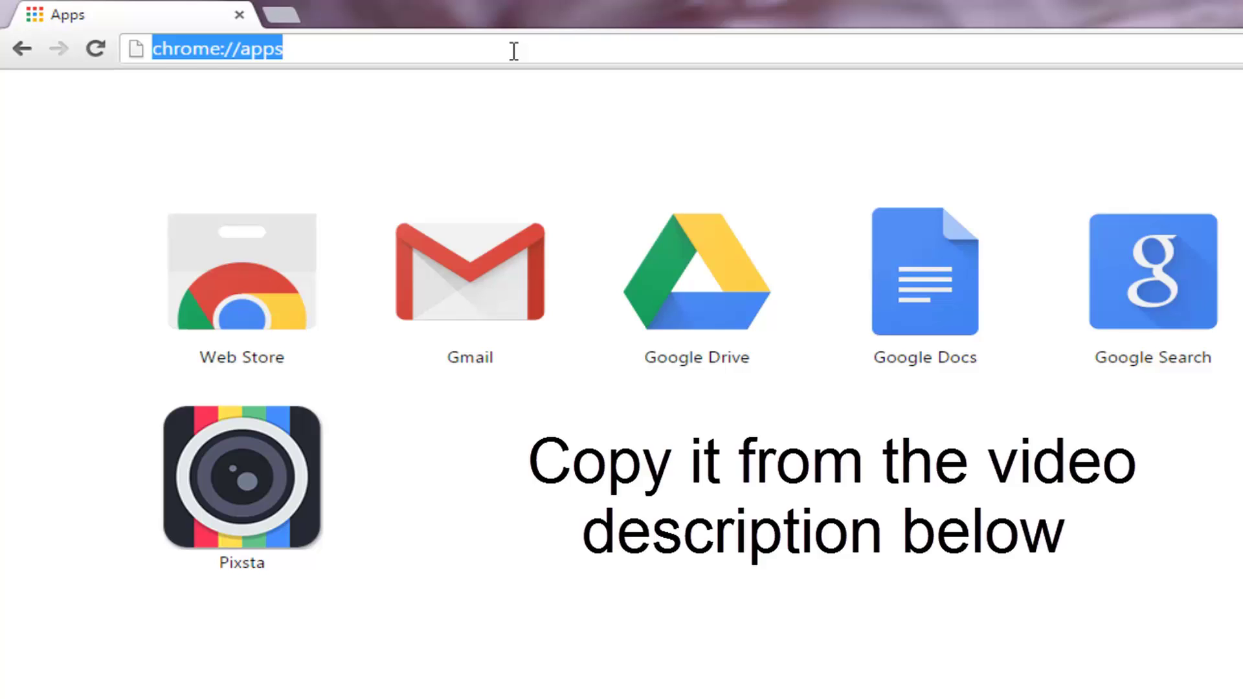
type("chrome://flags/#enable-fast-unload")
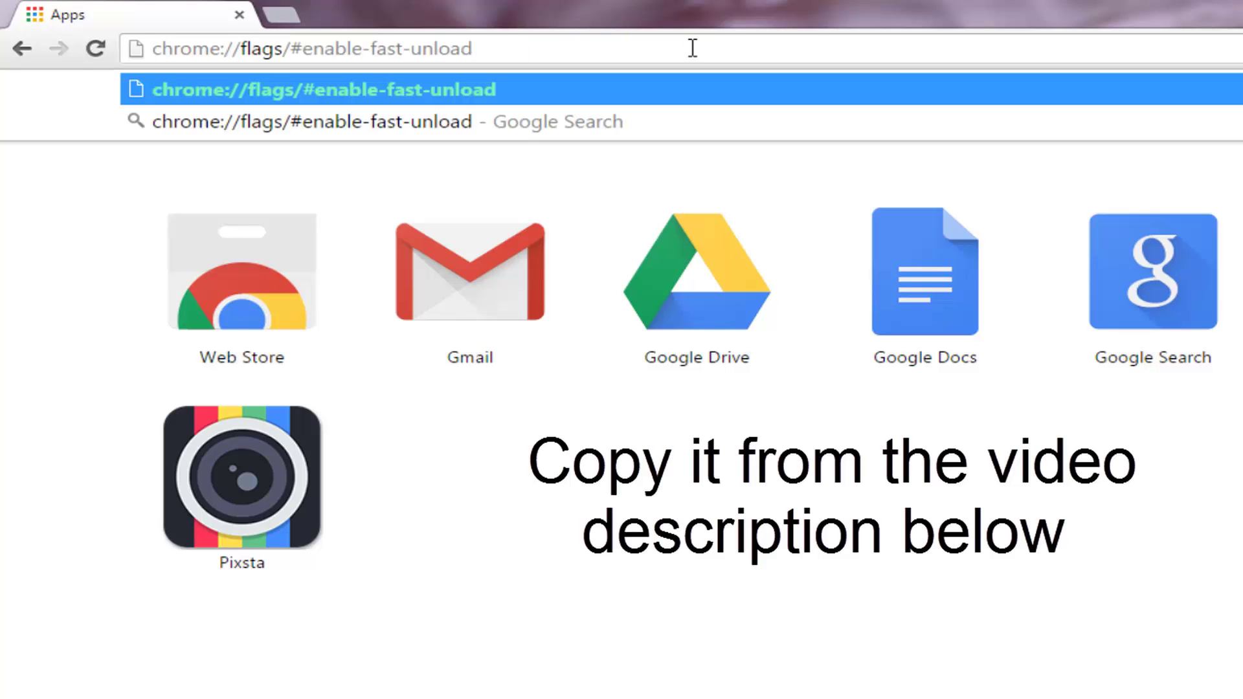
key("Return")
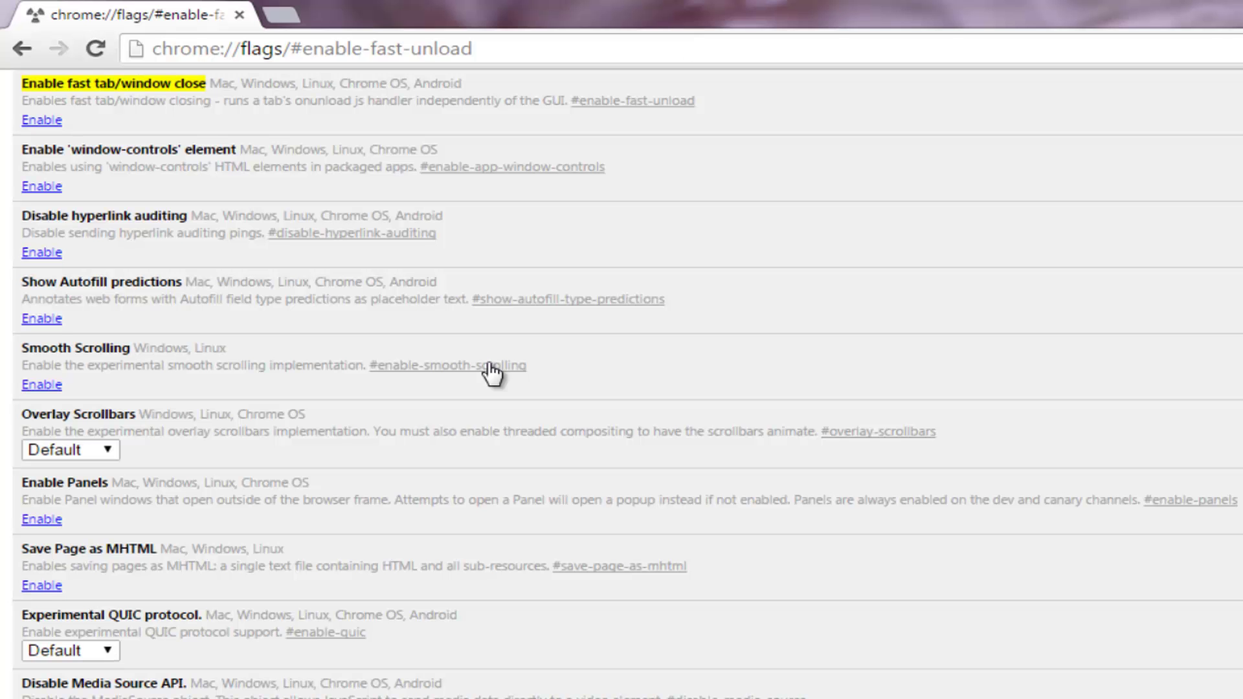
scroll(616, 405, "up", 2)
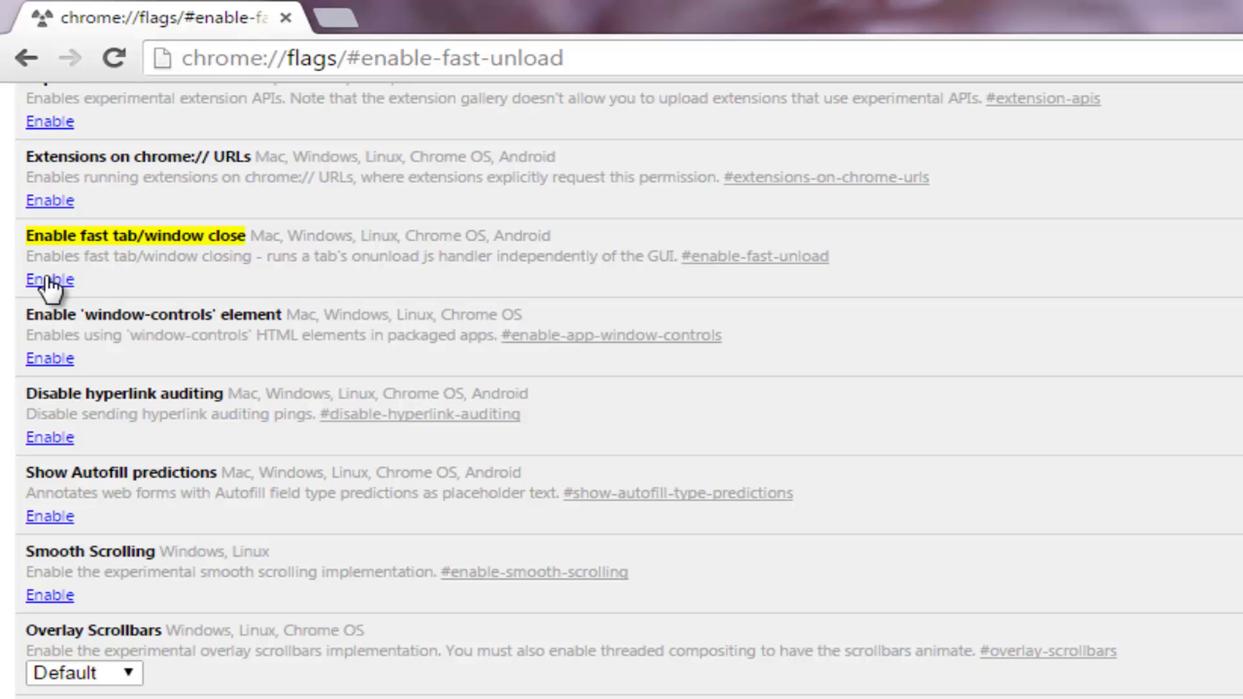
left_click(47, 280)
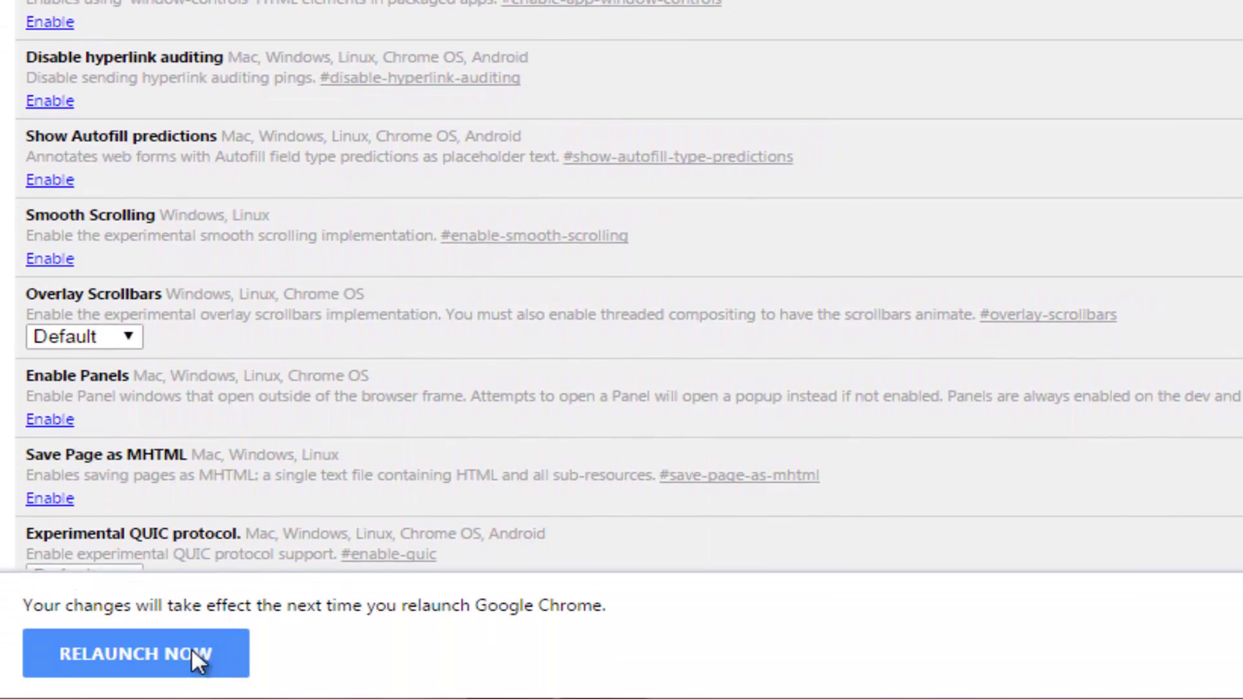
Relaunch Chrome so the fast tab/window close flag takes effect
left_click(191, 647)
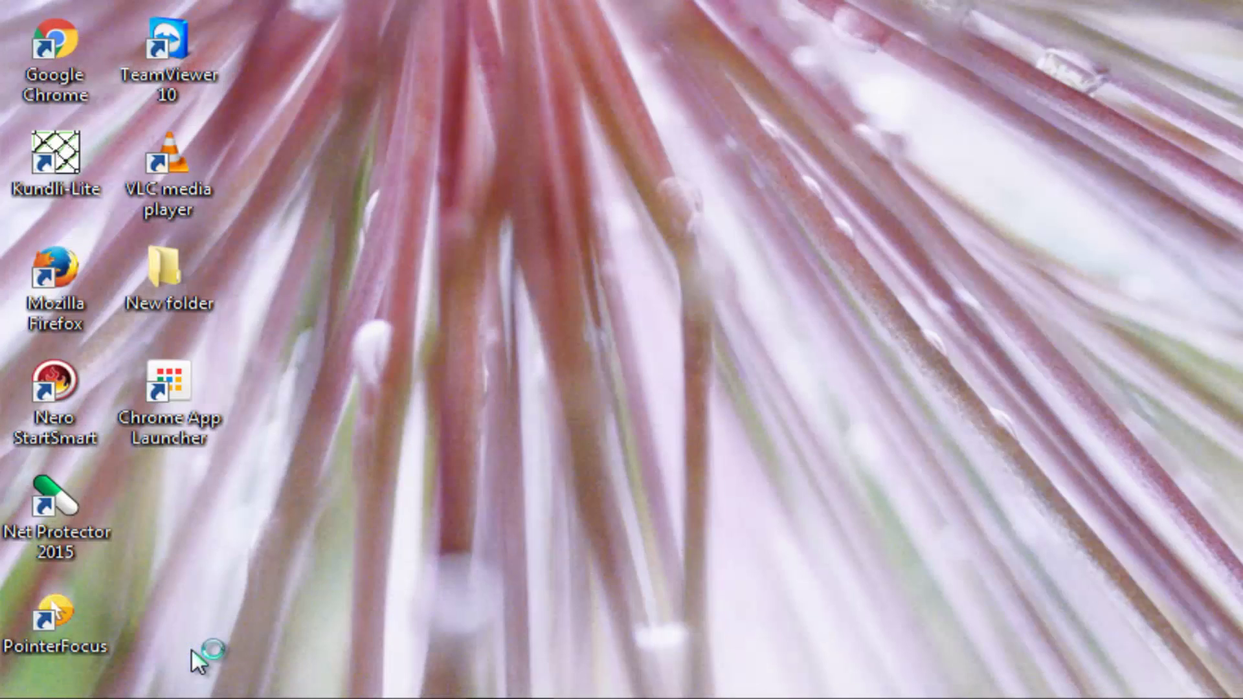